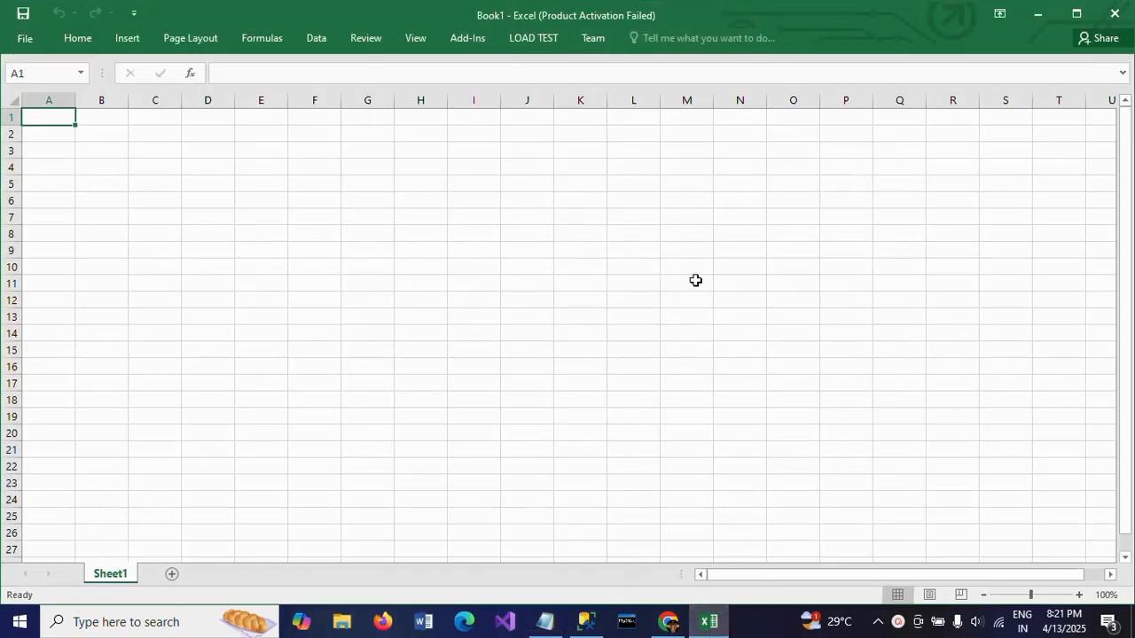
# Start a new external data import from SQL Server with cell M11 as the destination.
pyautogui.click(695, 280)
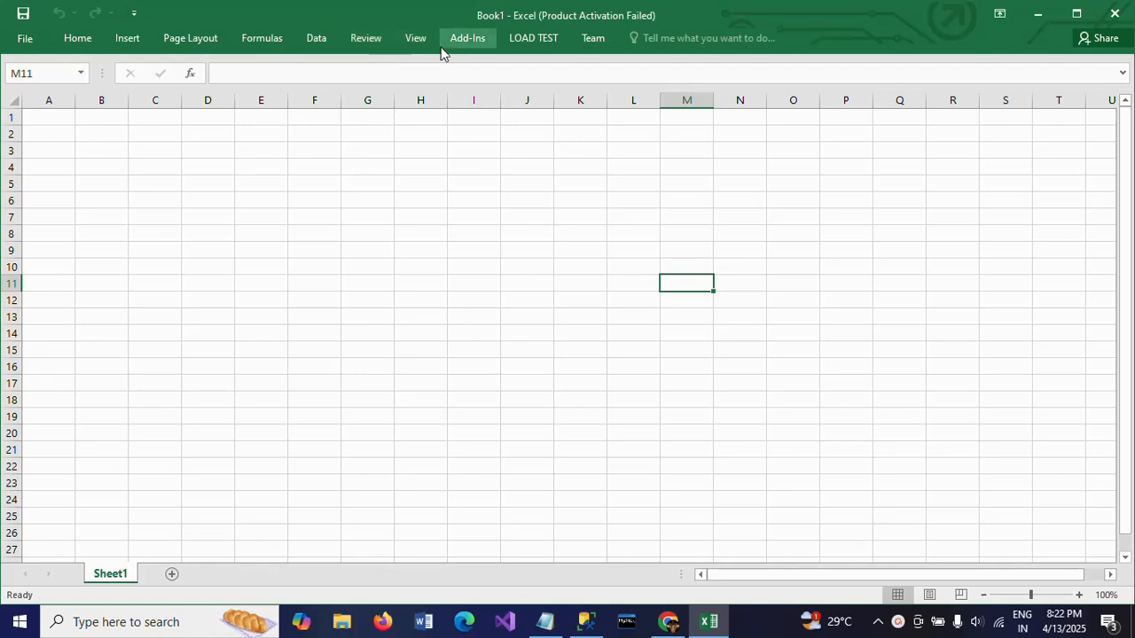
pyautogui.click(317, 42)
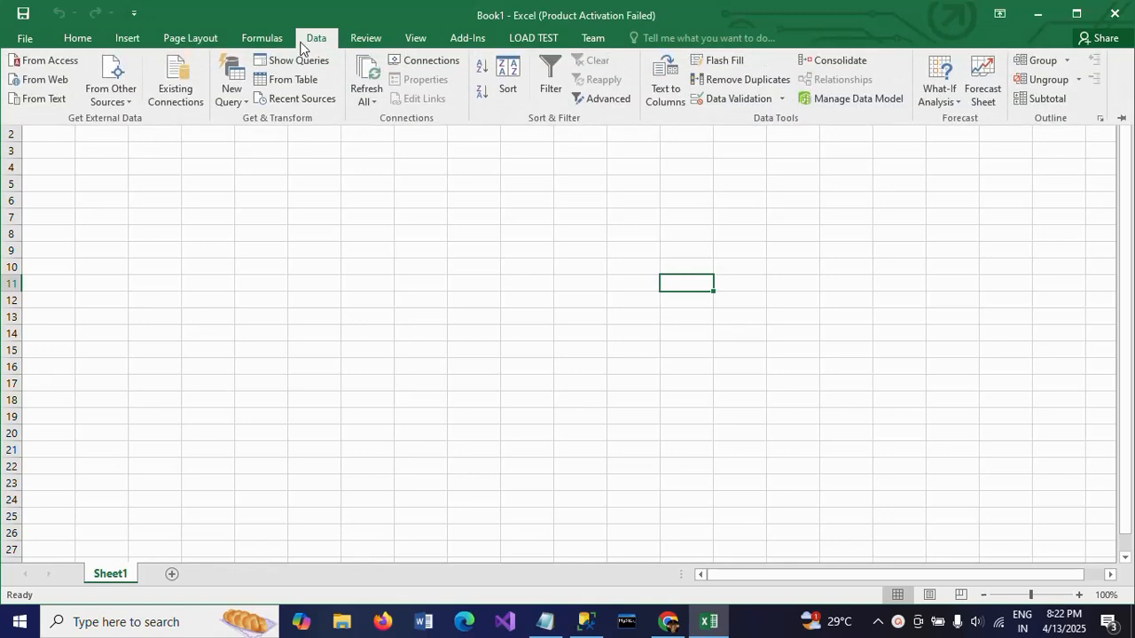
pyautogui.click(114, 102)
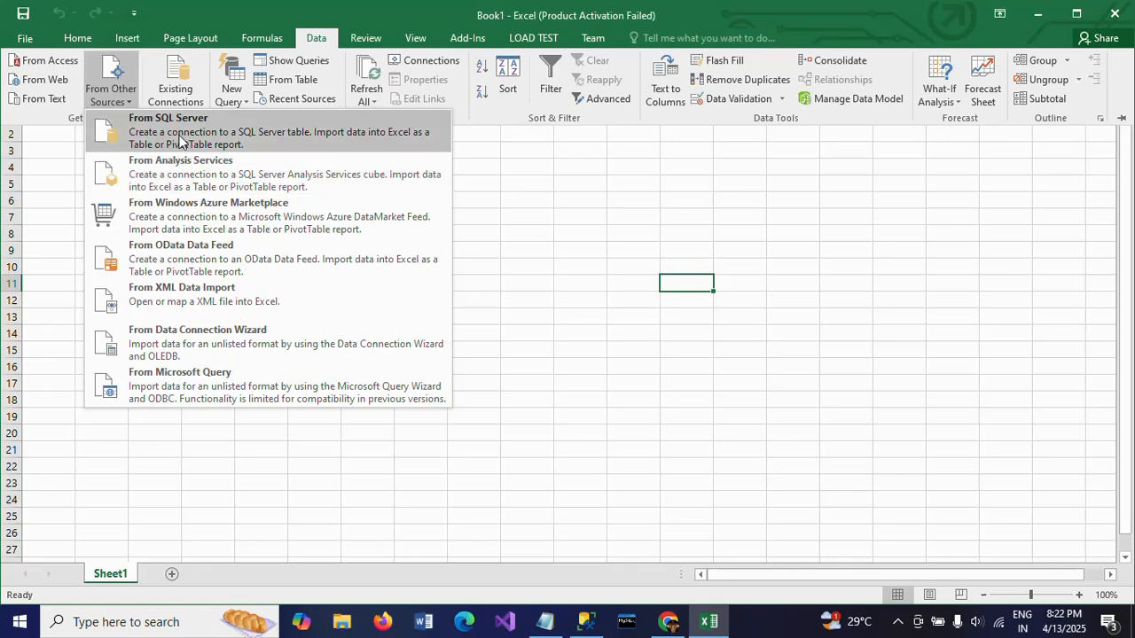
pyautogui.click(179, 141)
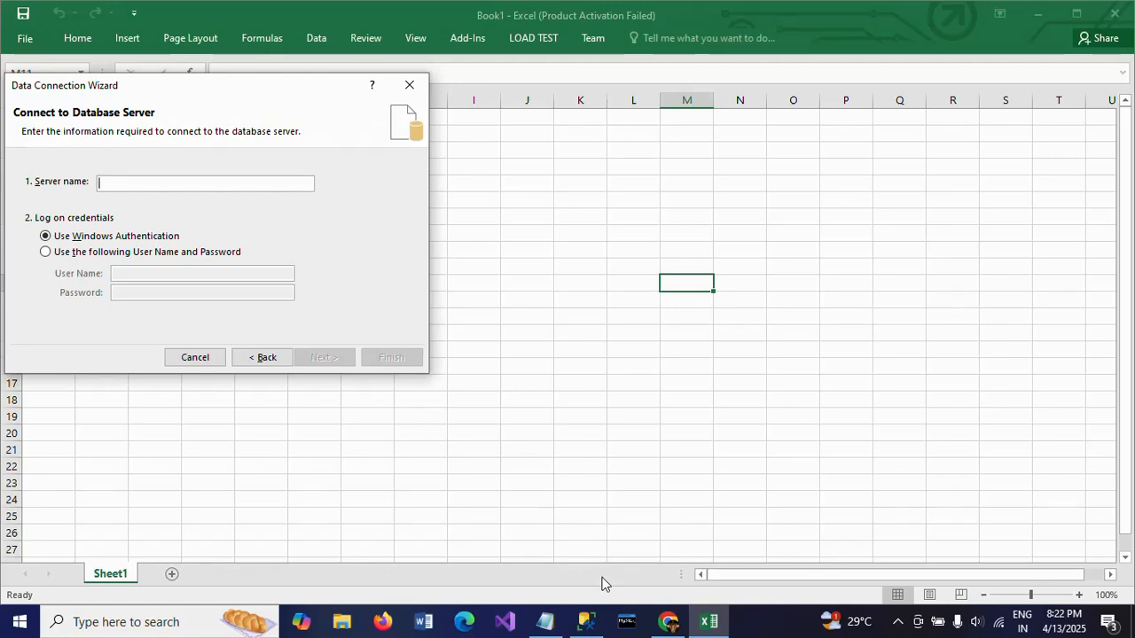
# Check the server name in SQL Server Management Studio, and connect the Data Connection Wizard to server ADMIN using Windows Authentication.
pyautogui.click(587, 624)
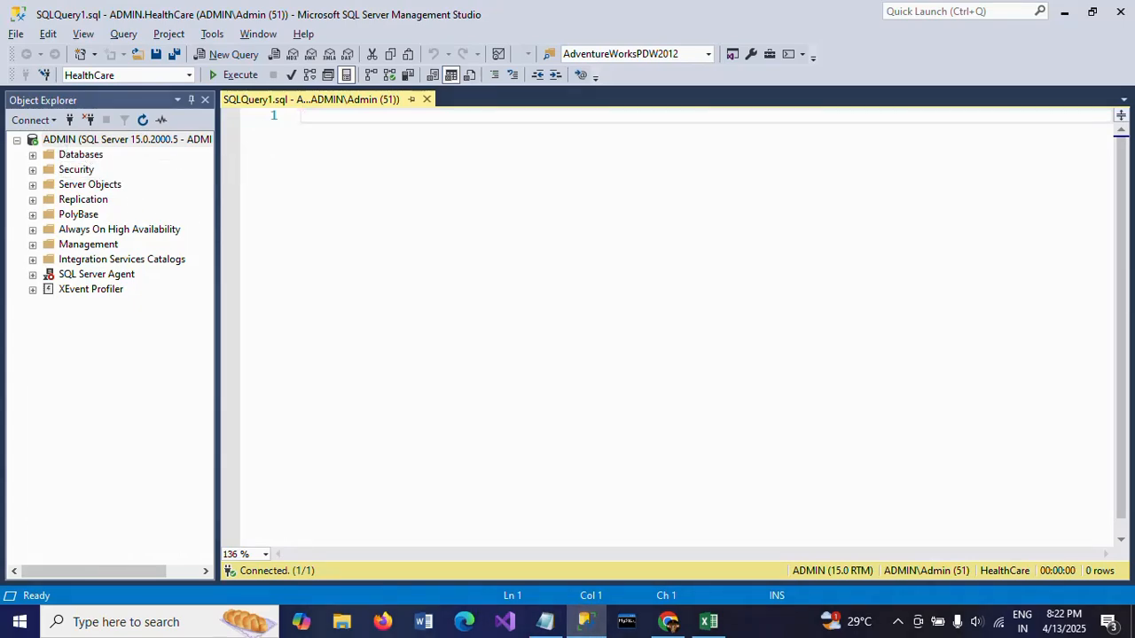
pyautogui.hotkey('alt', 'Tab')
pyautogui.click(133, 183)
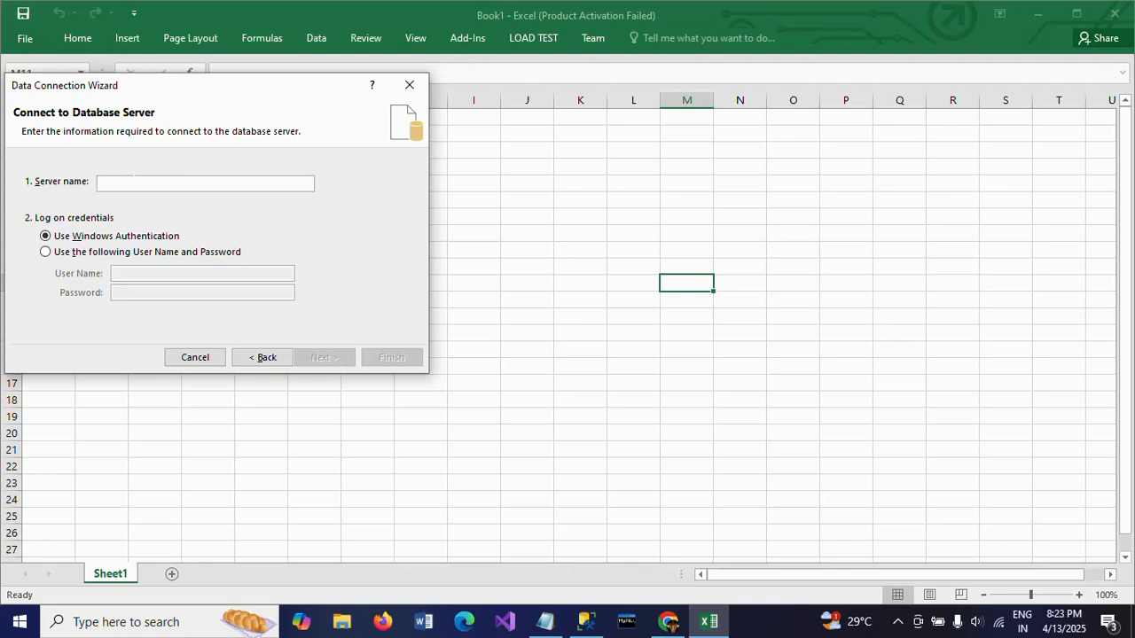
pyautogui.write('ADMIN')
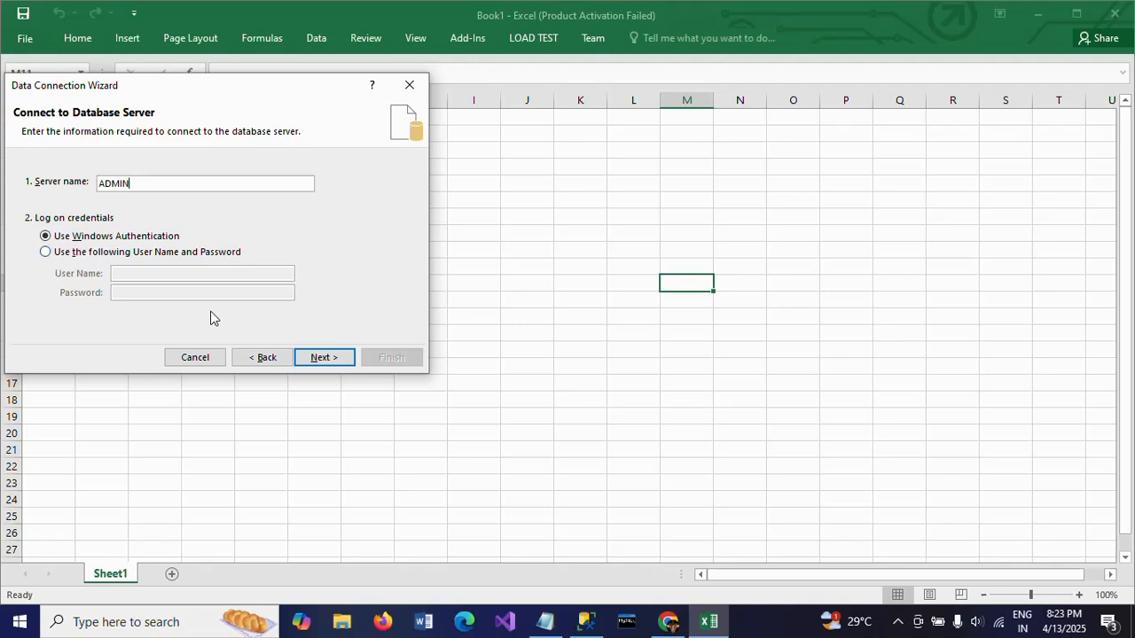
pyautogui.click(326, 357)
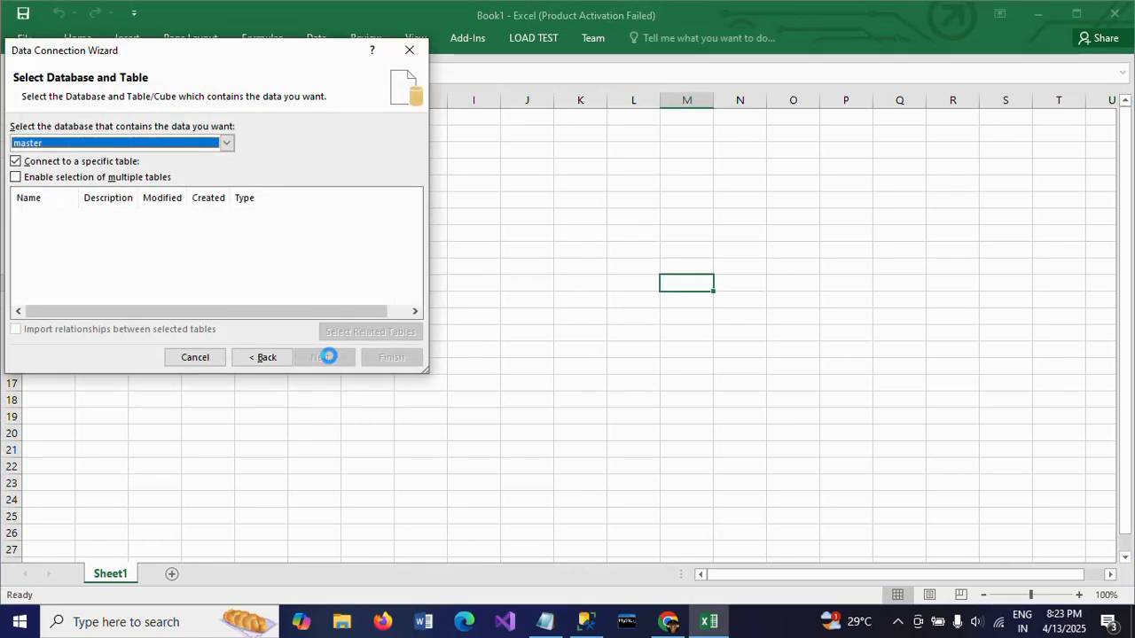
# Look through the databases available on the server in the Data Connection Wizard.
pyautogui.click(227, 144)
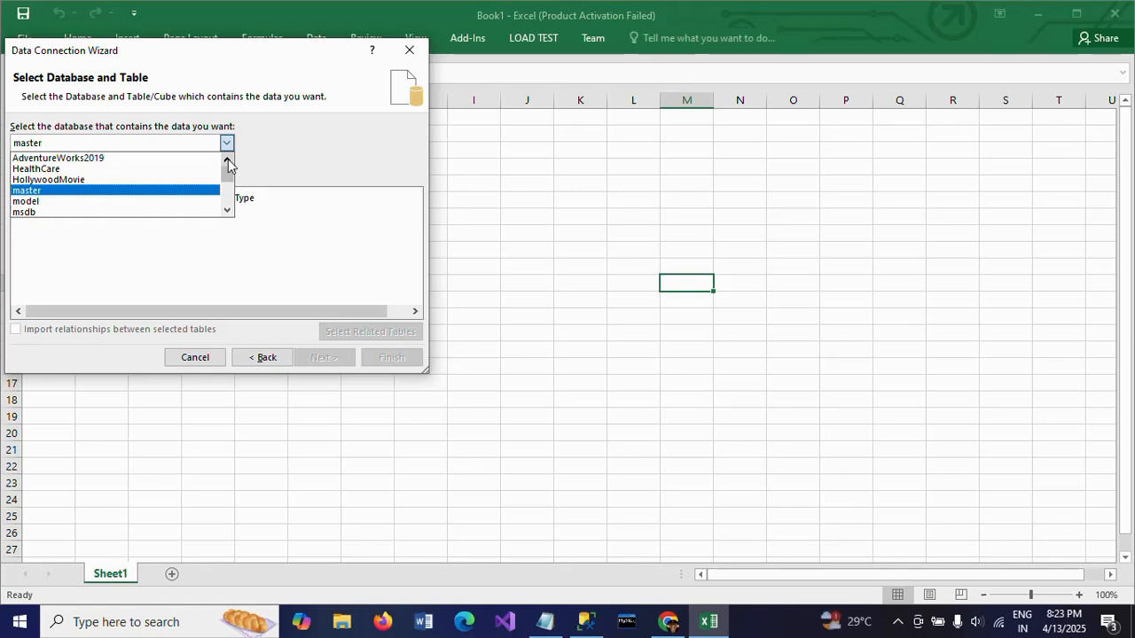
pyautogui.click(228, 211)
pyautogui.click(227, 211)
pyautogui.click(228, 211)
pyautogui.click(228, 211)
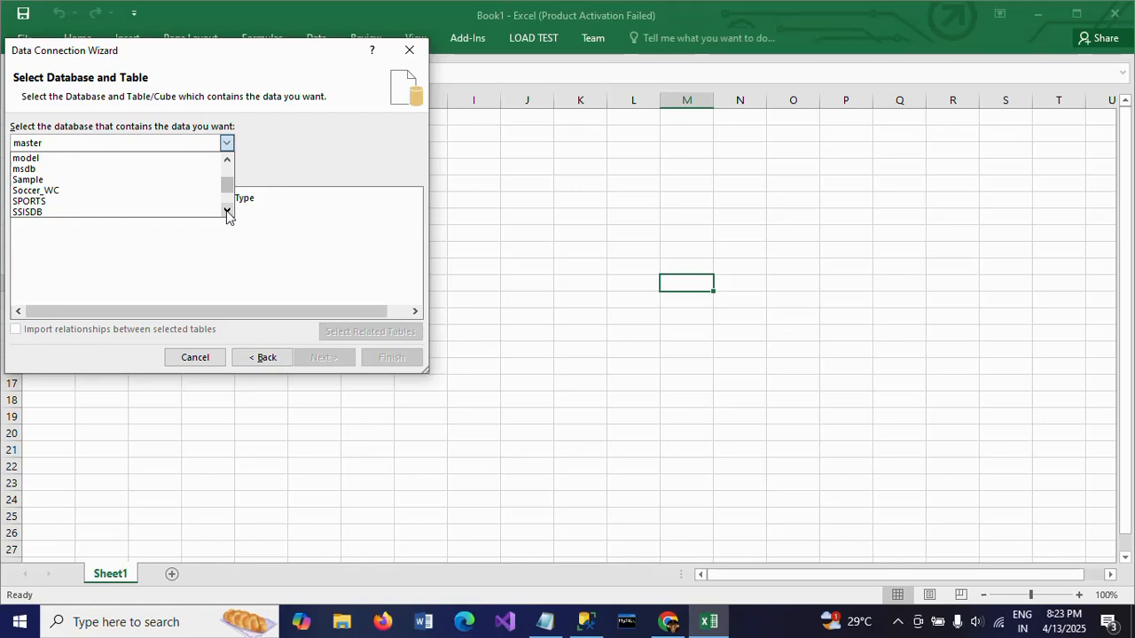
pyautogui.click(227, 211)
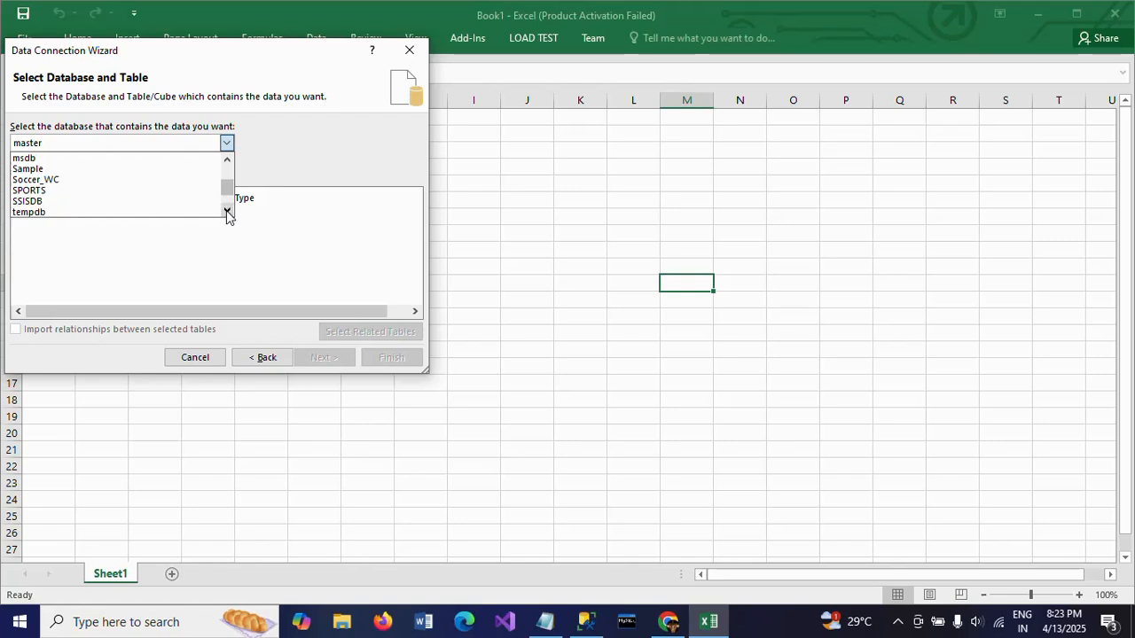
pyautogui.click(228, 211)
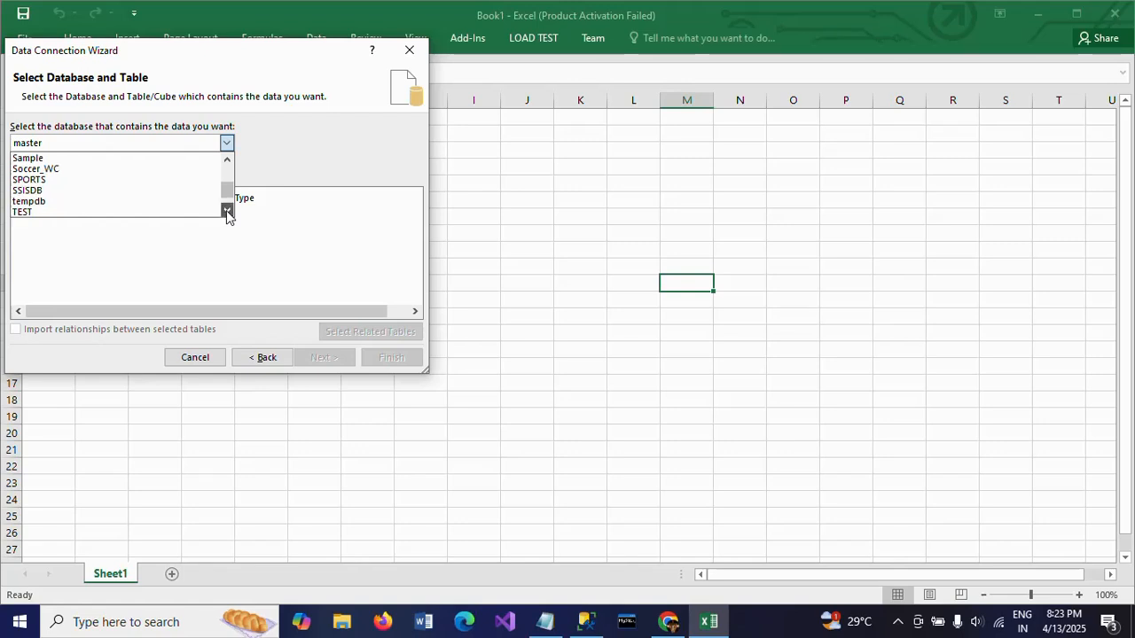
pyautogui.click(228, 211)
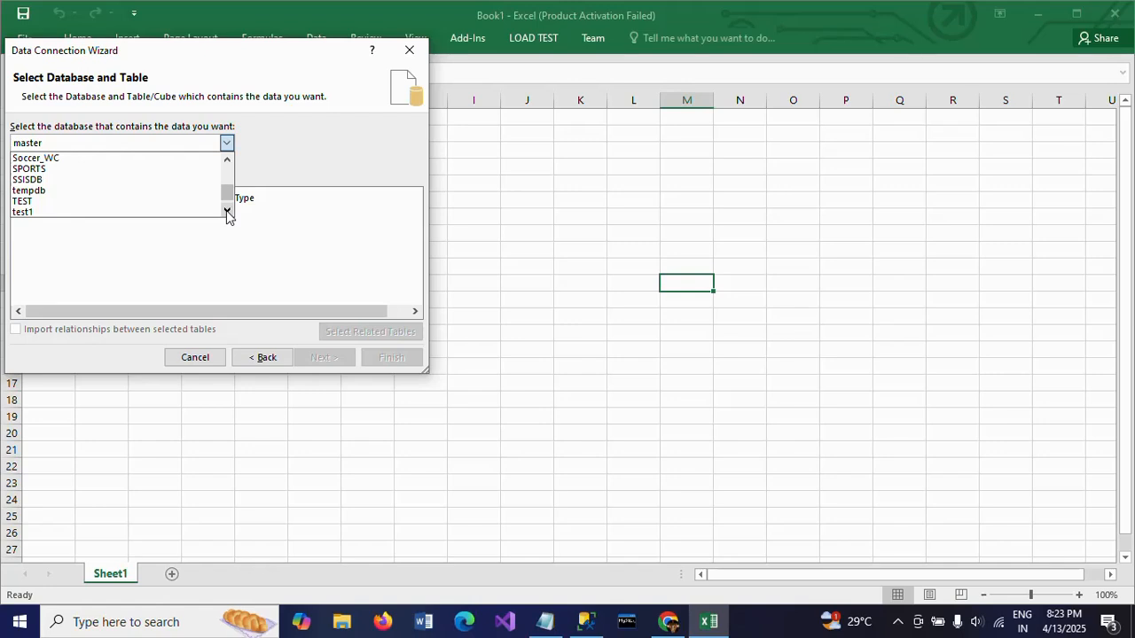
pyautogui.click(227, 211)
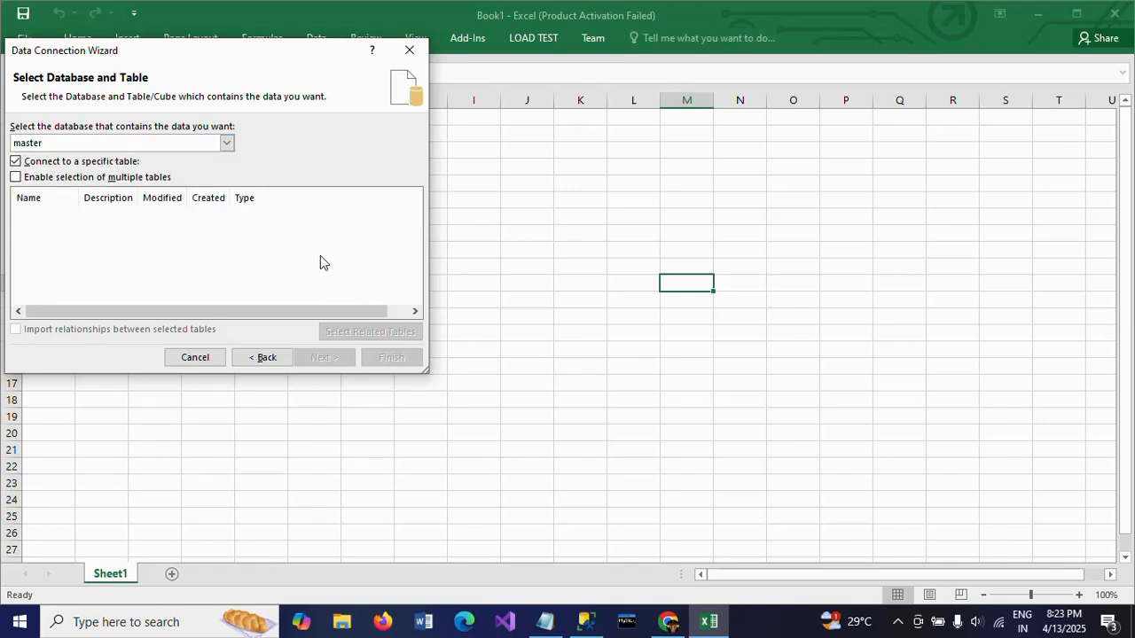
# Switch to SQL Server Management Studio and review its list of available databases.
pyautogui.hotkey('alt', 'Tab')
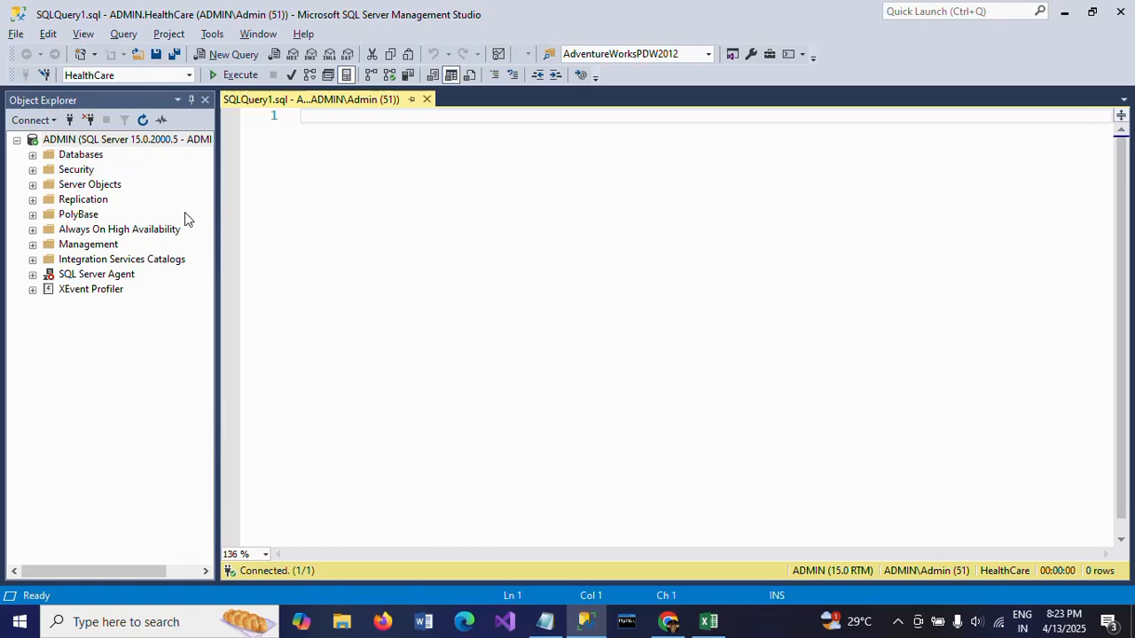
pyautogui.click(188, 75)
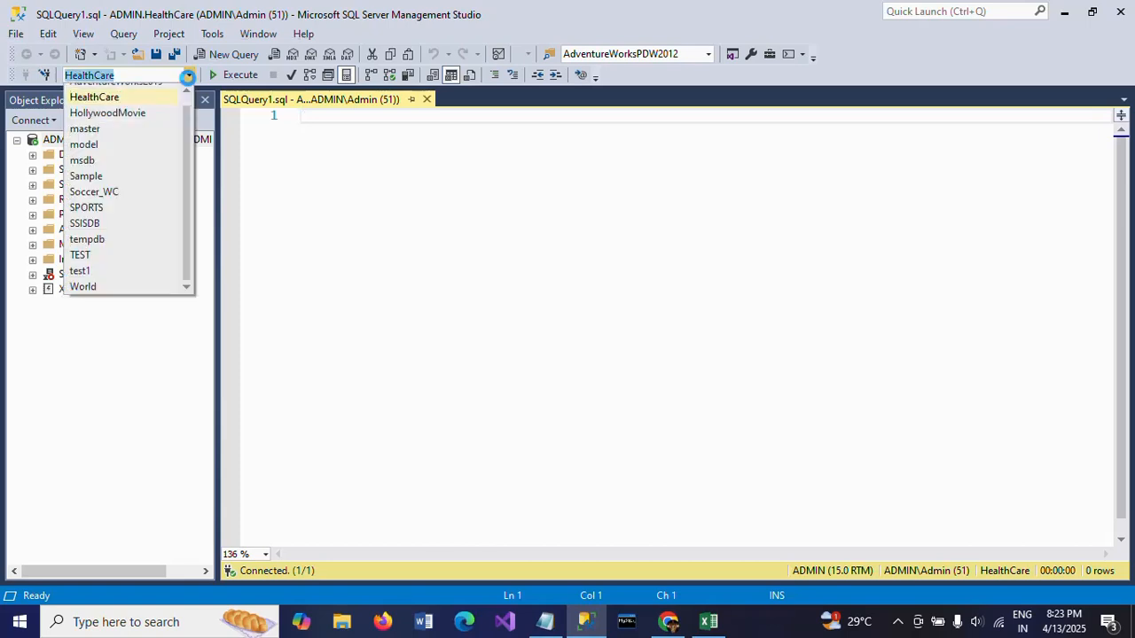
pyautogui.scroll(1, 182, 98)
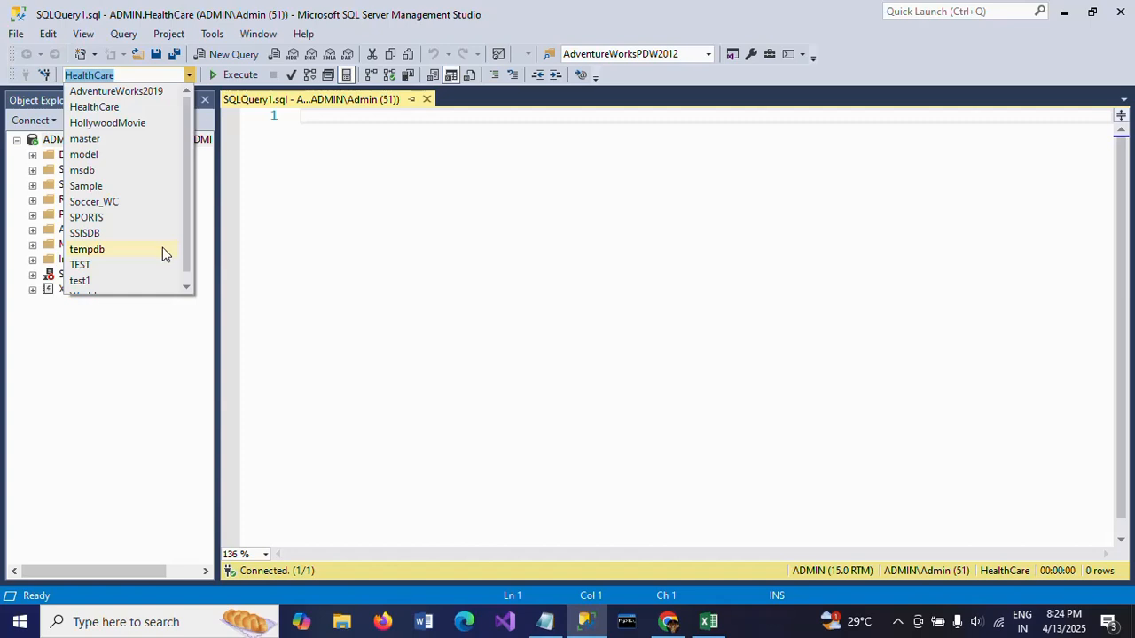
pyautogui.click(438, 280)
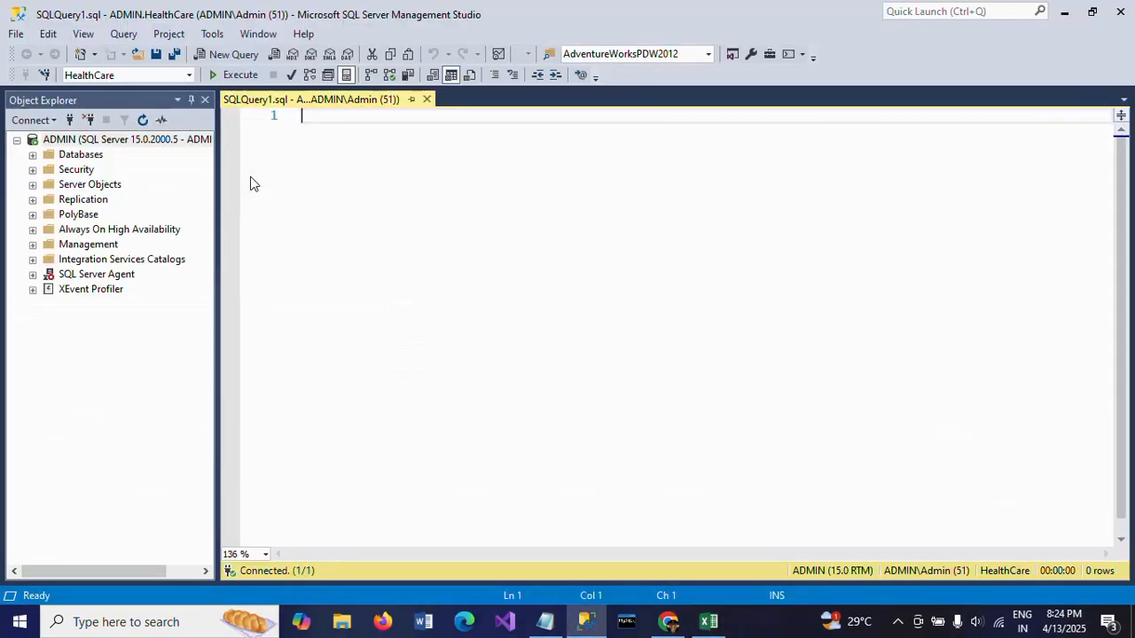
# Write and run the query "select * from emp" against the HealthCare database.
pyautogui.write('selec')
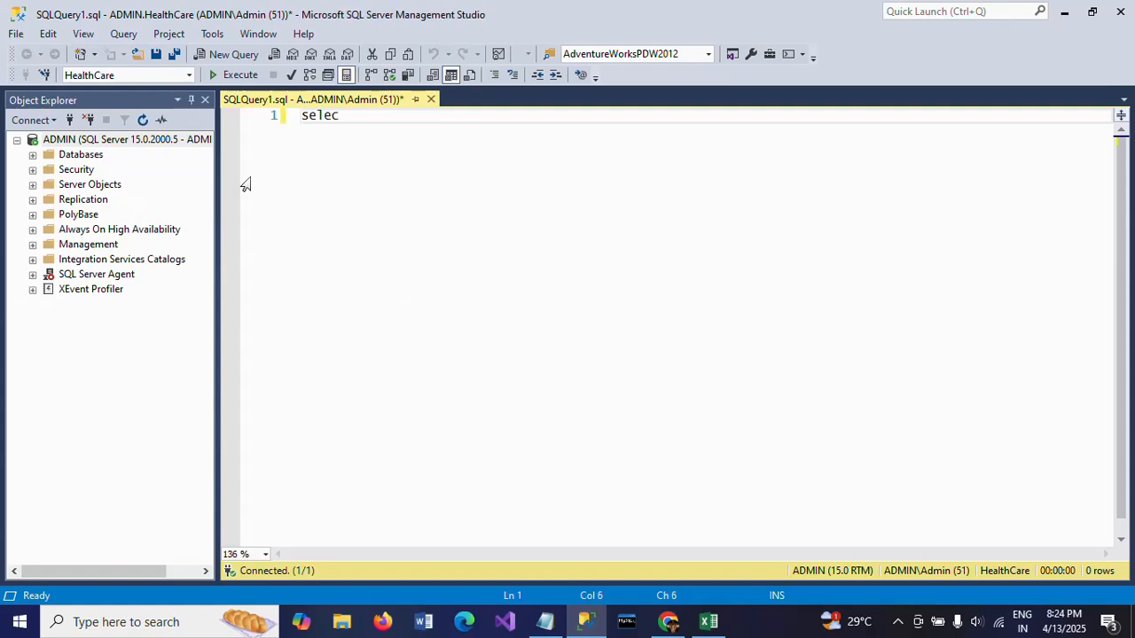
pyautogui.write('t * from em')
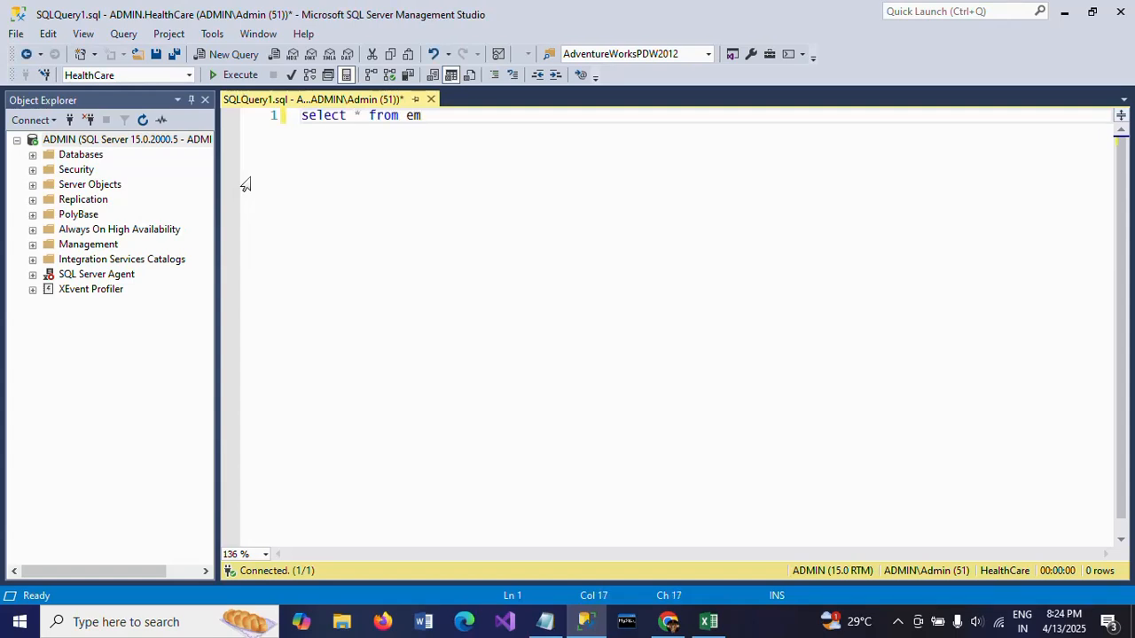
pyautogui.write('p')
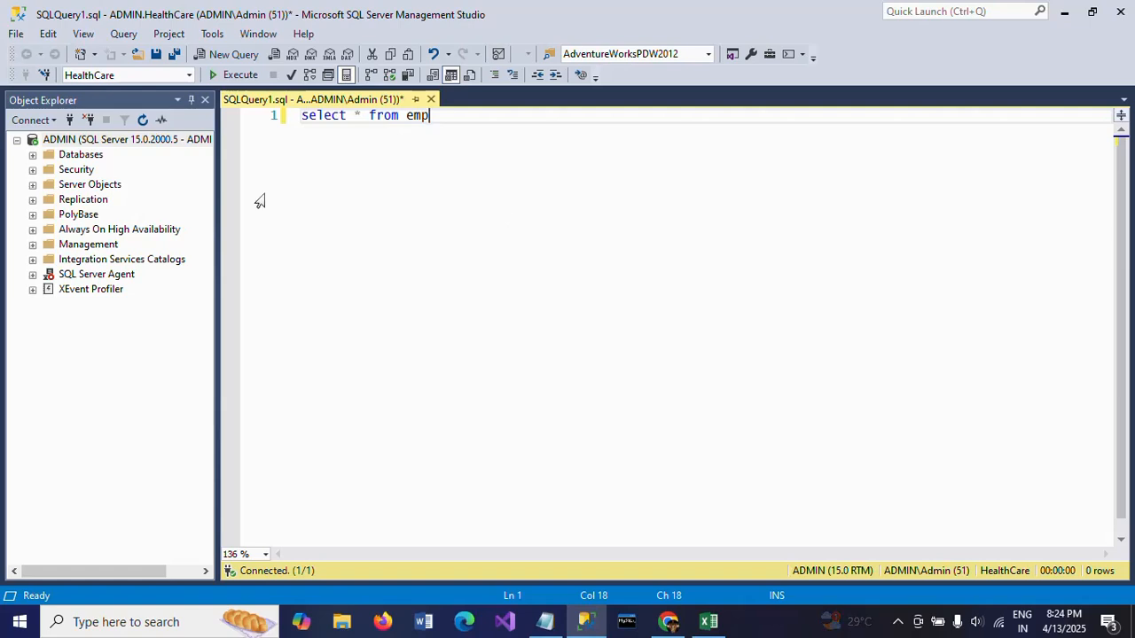
pyautogui.click(241, 75)
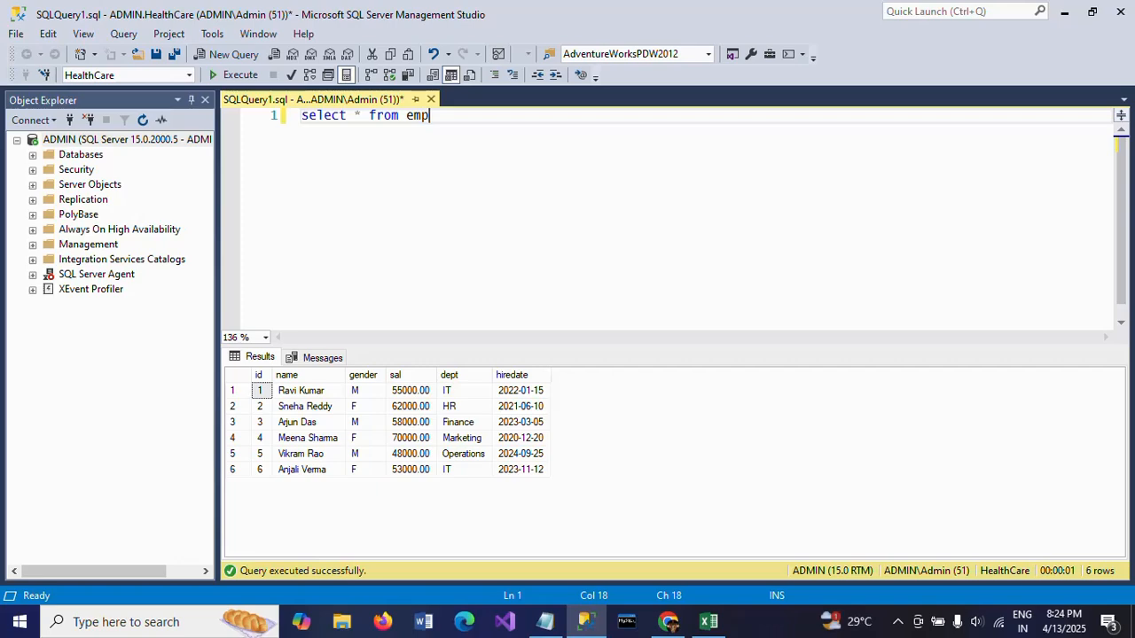
# Return to the wizard in Excel and choose the HealthCare database and its emp table.
pyautogui.hotkey('alt', 'Tab')
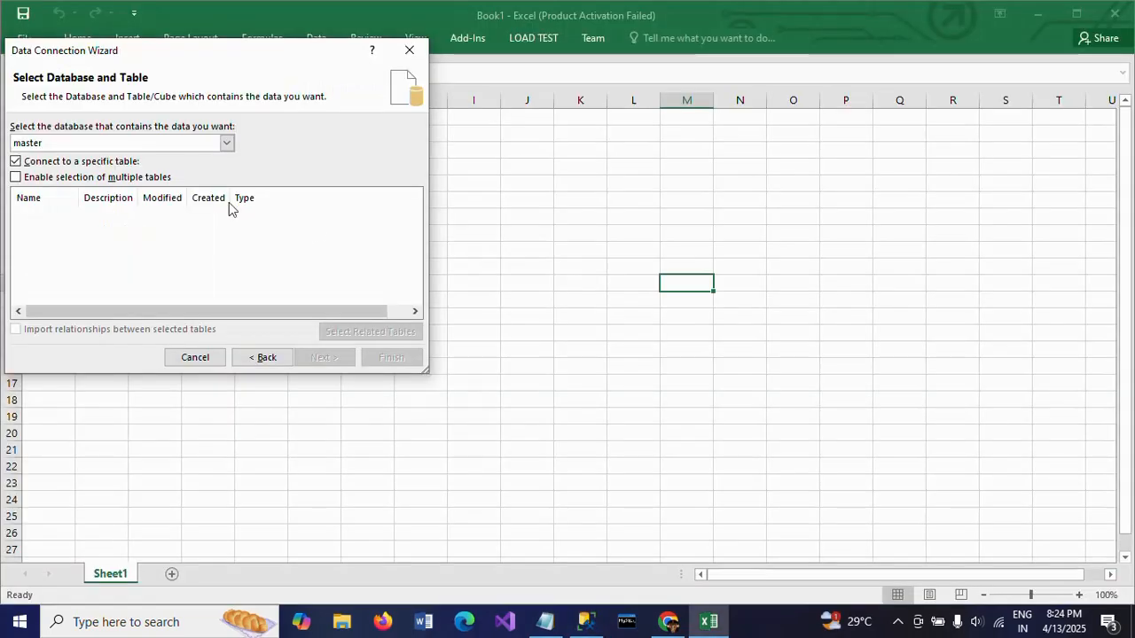
pyautogui.click(226, 145)
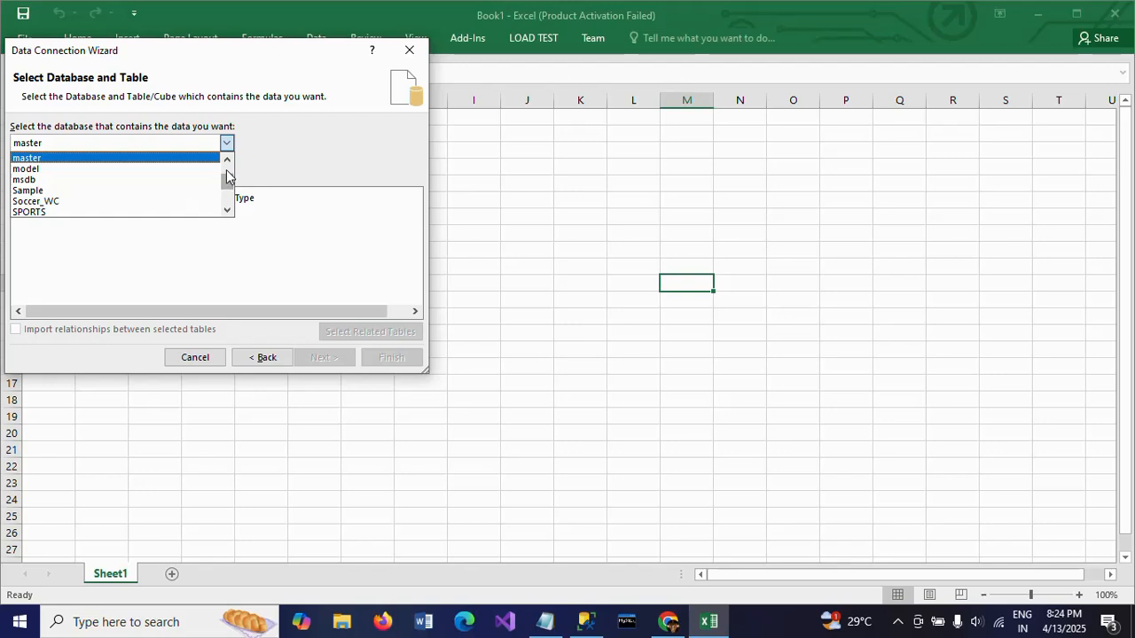
pyautogui.scroll(1, 226, 177)
pyautogui.click(96, 170)
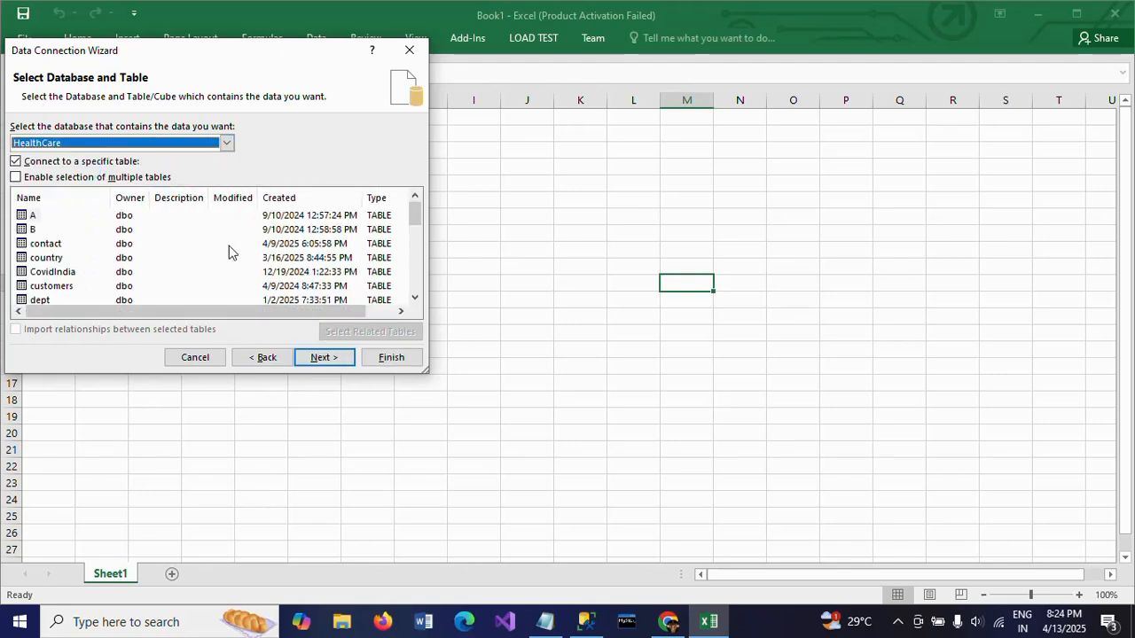
pyautogui.click(415, 300)
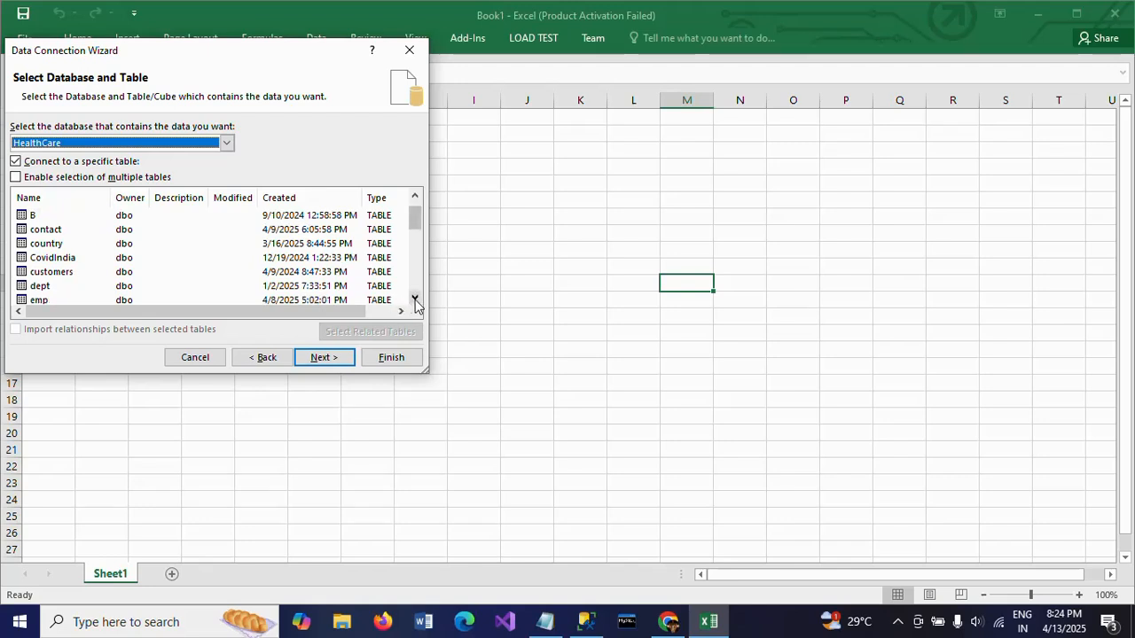
pyautogui.click(415, 300)
pyautogui.click(415, 299)
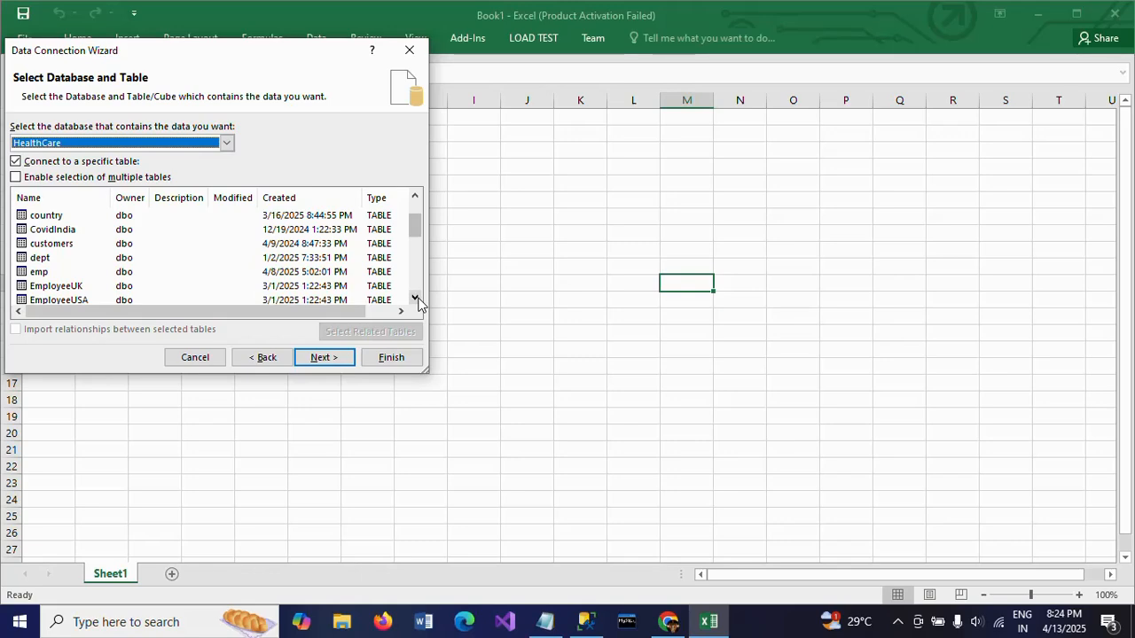
pyautogui.click(39, 272)
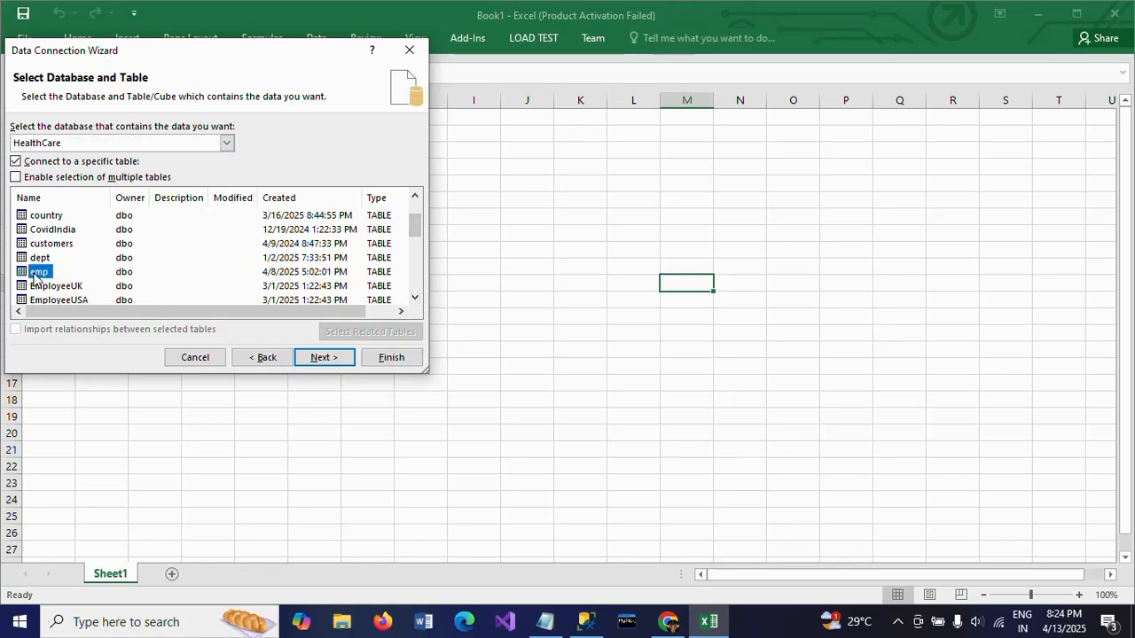
# Save the connection as ADMIN HealthCare emp.odc and import the emp data as a table starting at M11.
pyautogui.click(317, 360)
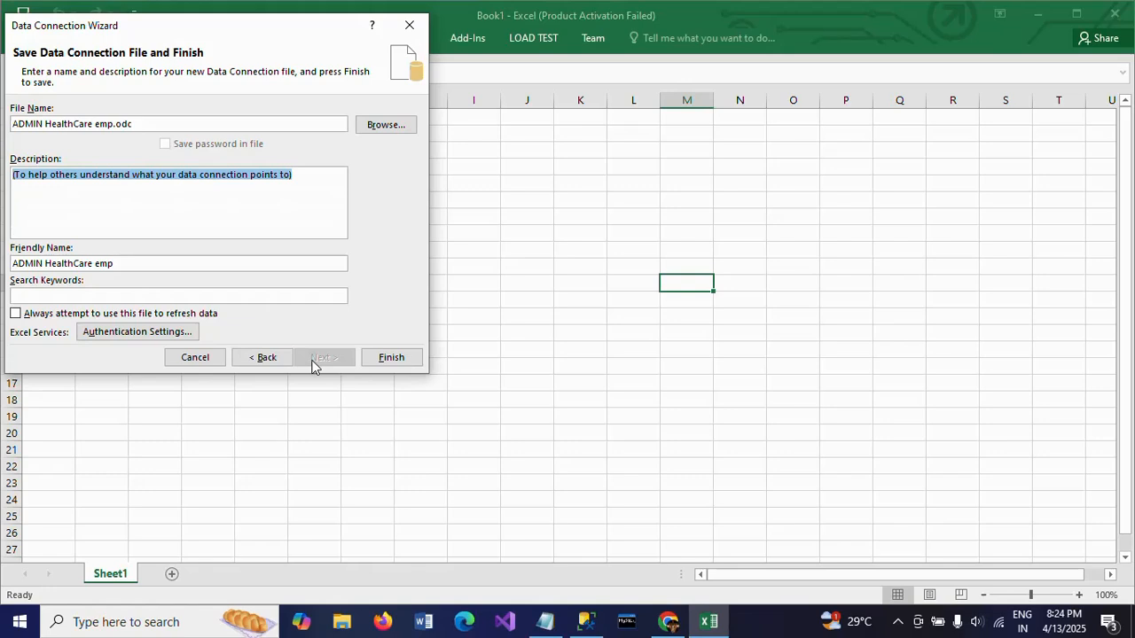
pyautogui.click(387, 363)
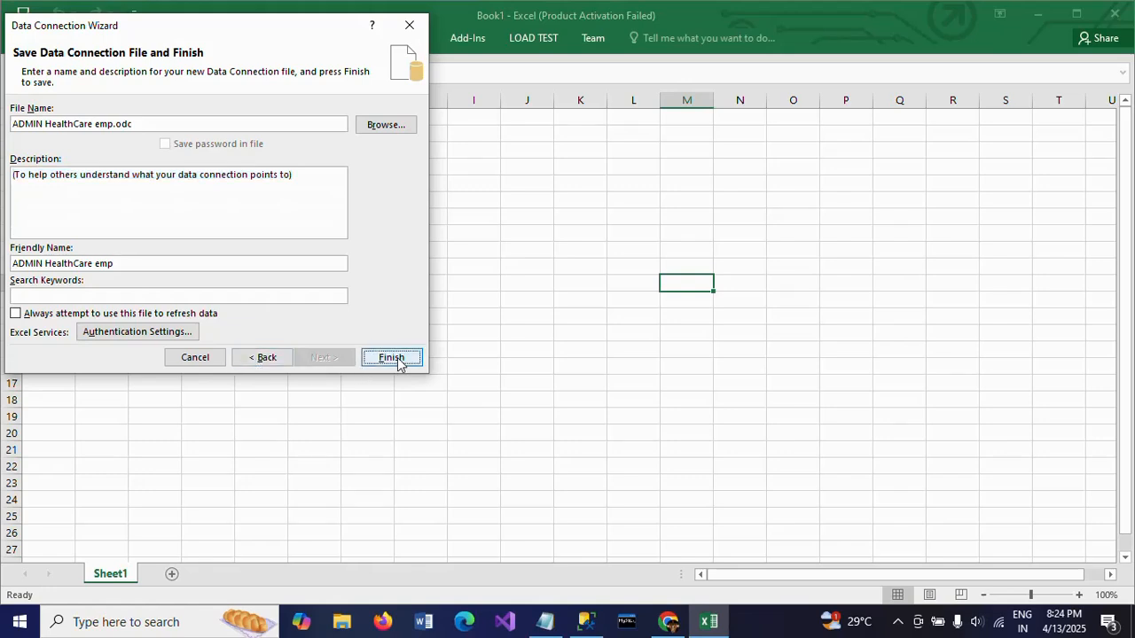
pyautogui.click(542, 354)
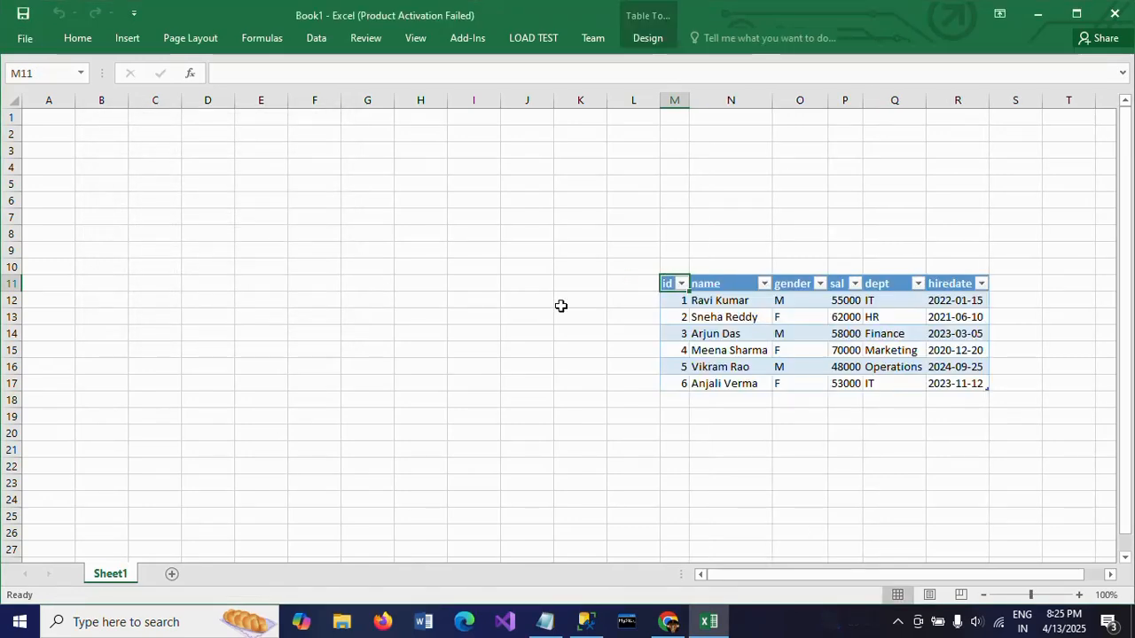
# Compare the imported emp table in Excel with the query results in SQL Server Management Studio.
pyautogui.hotkey('alt', 'Tab')
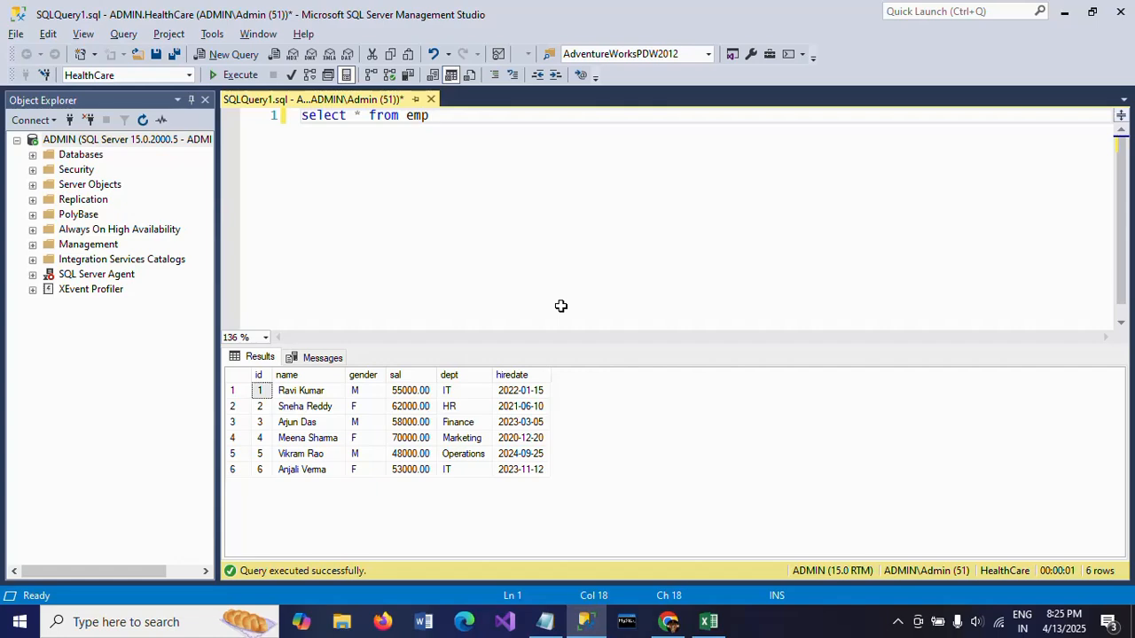
pyautogui.hotkey('alt', 'Tab')
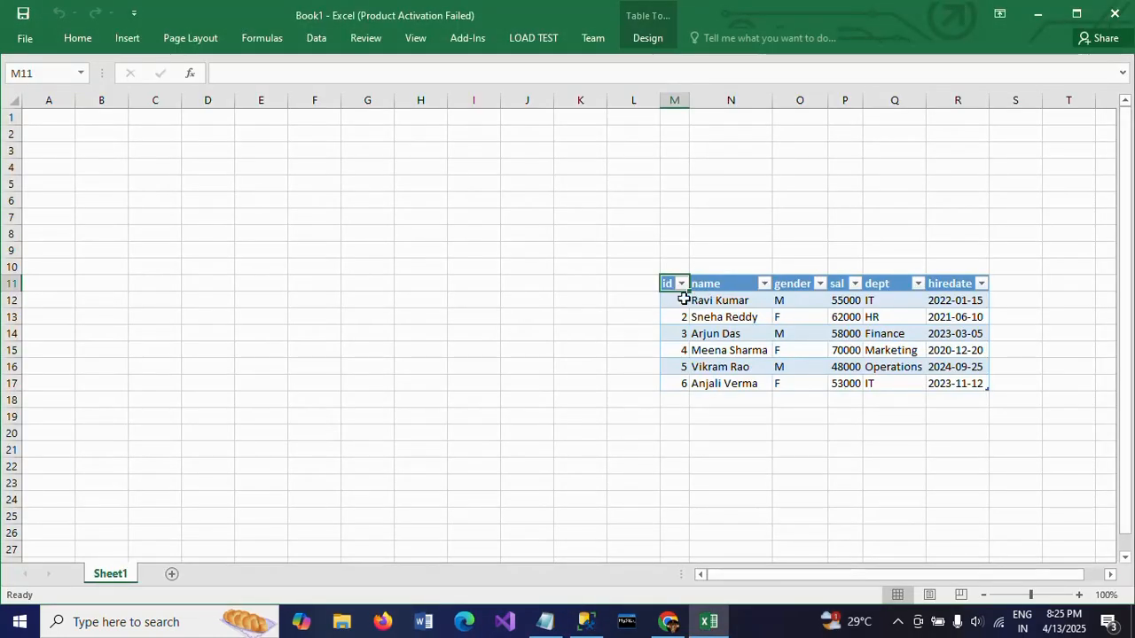
pyautogui.click(682, 383)
pyautogui.hotkey('alt', 'Tab')
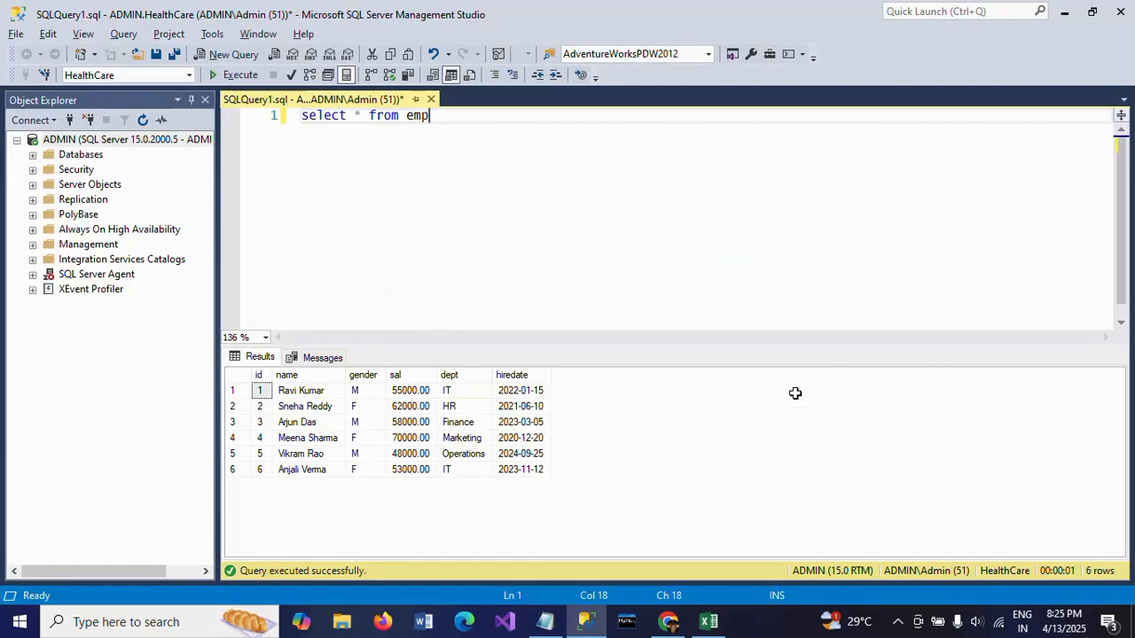
pyautogui.hotkey('alt', 'Tab')
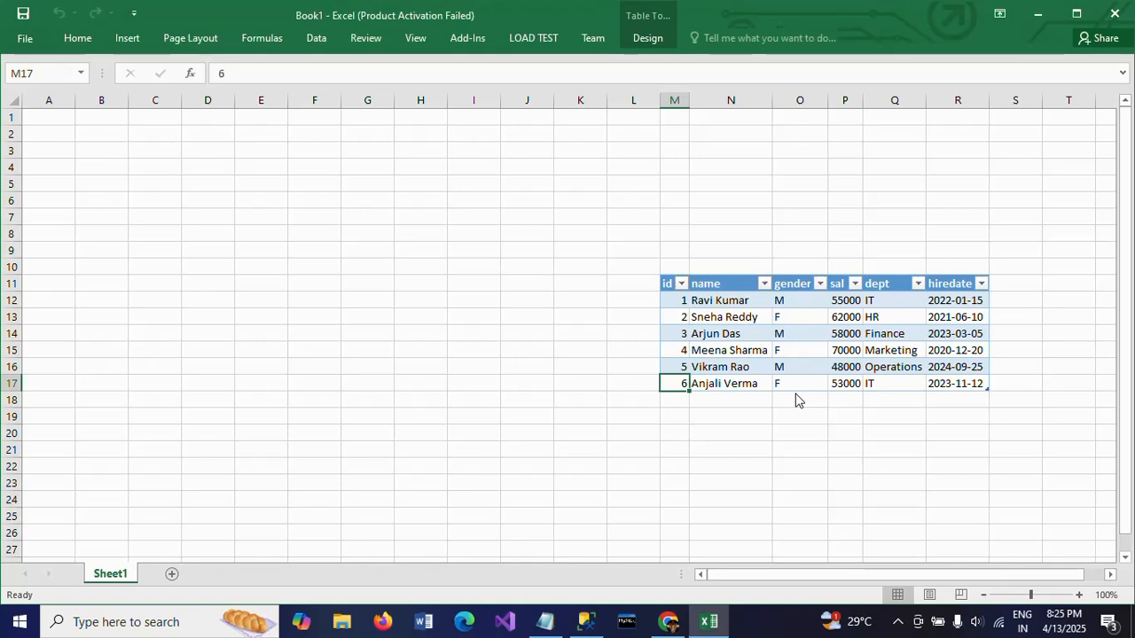
pyautogui.click(316, 38)
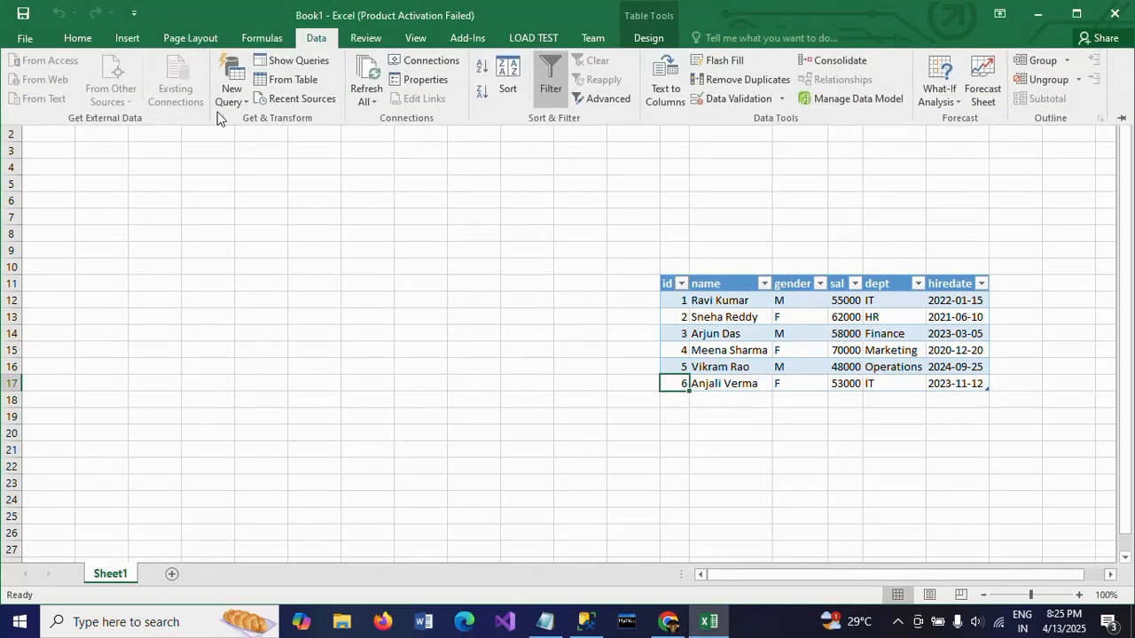
pyautogui.click(262, 168)
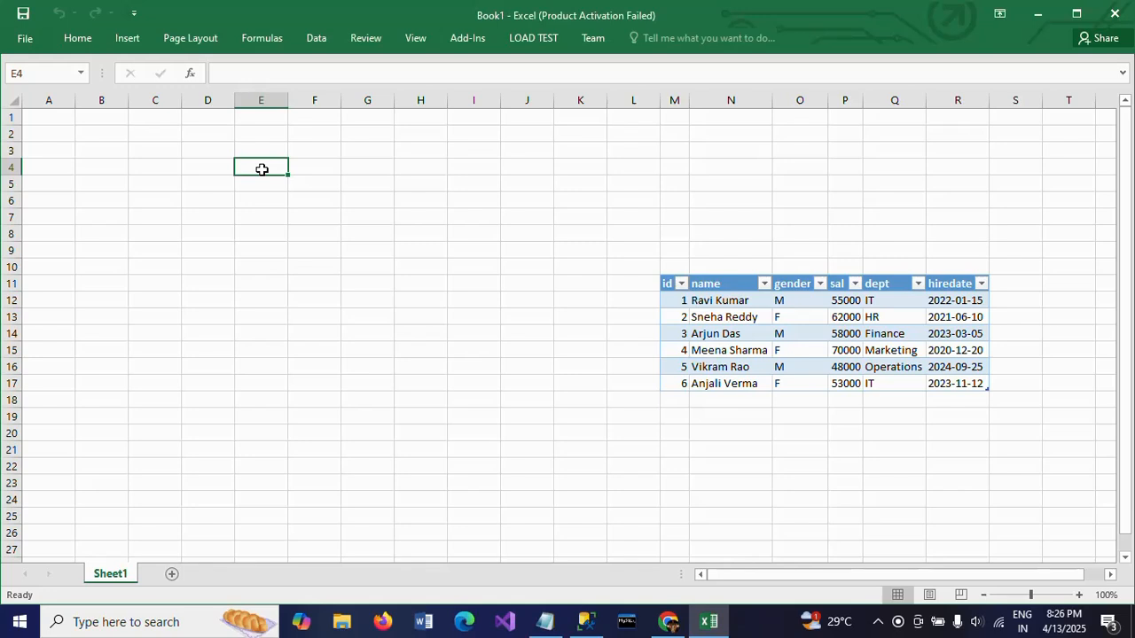
pyautogui.click(450, 188)
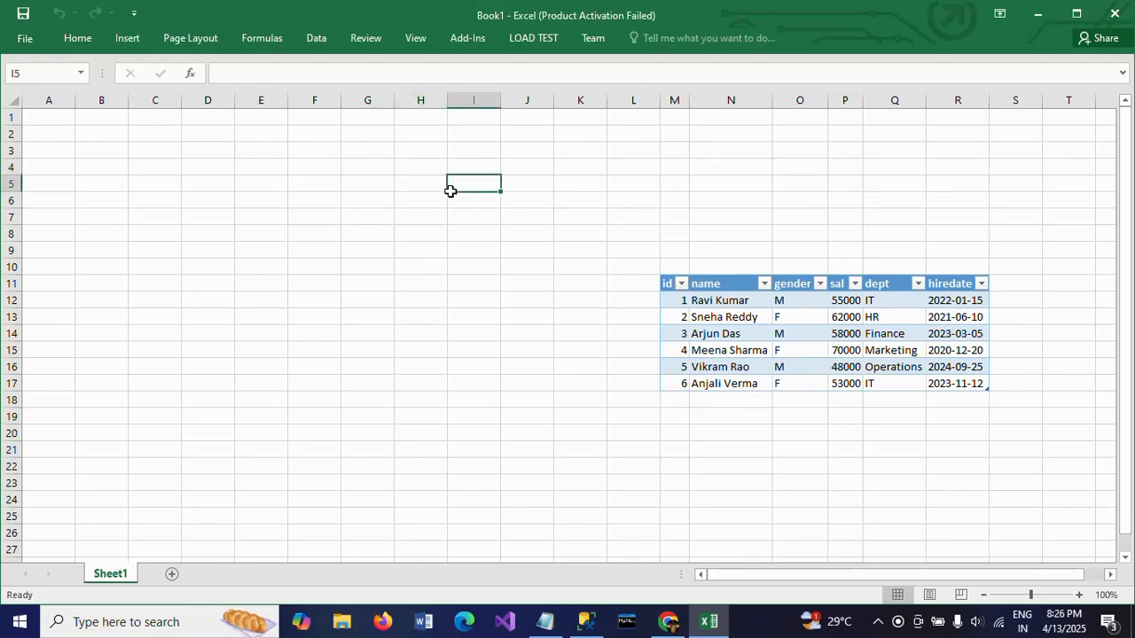